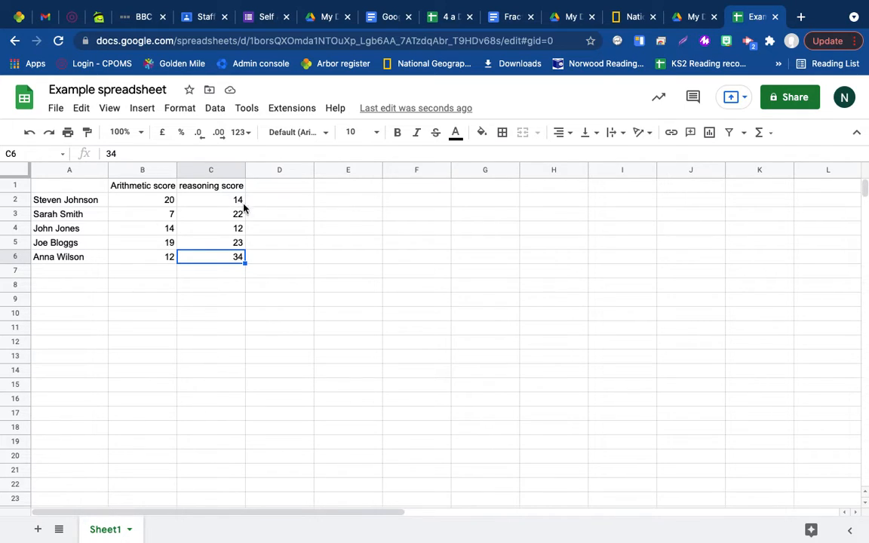
# Step: Head column D with 'total' in D1 and start a formula in D2
pyautogui.click(271, 191)
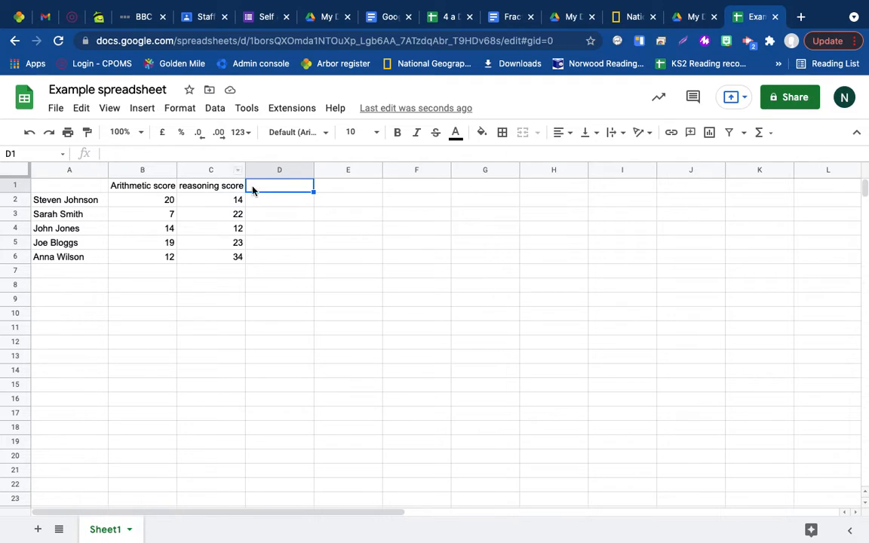
pyautogui.write('toy')
pyautogui.press('BackSpace')
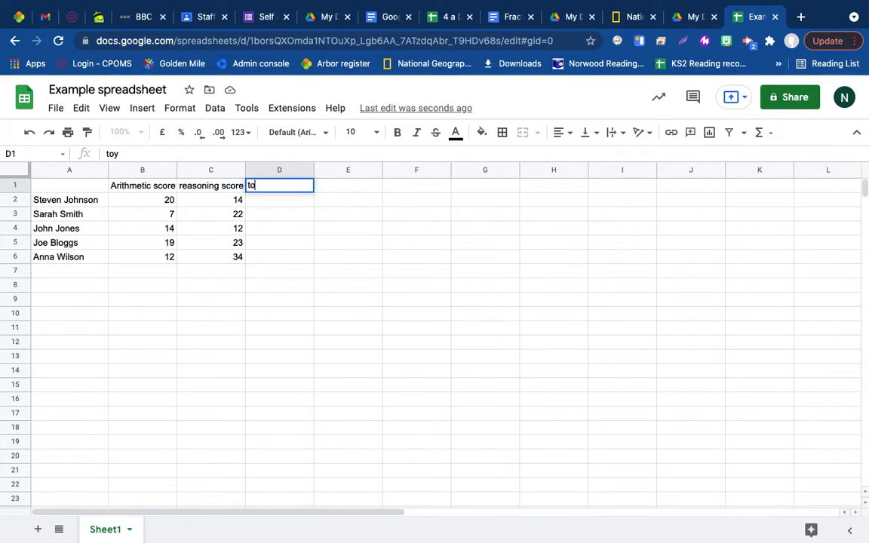
pyautogui.write('tal')
pyautogui.press('Return')
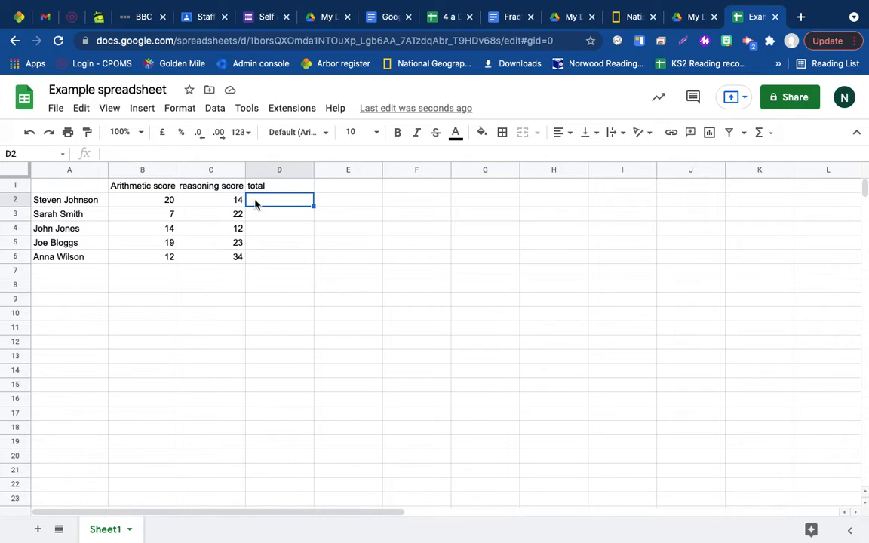
pyautogui.write('=')
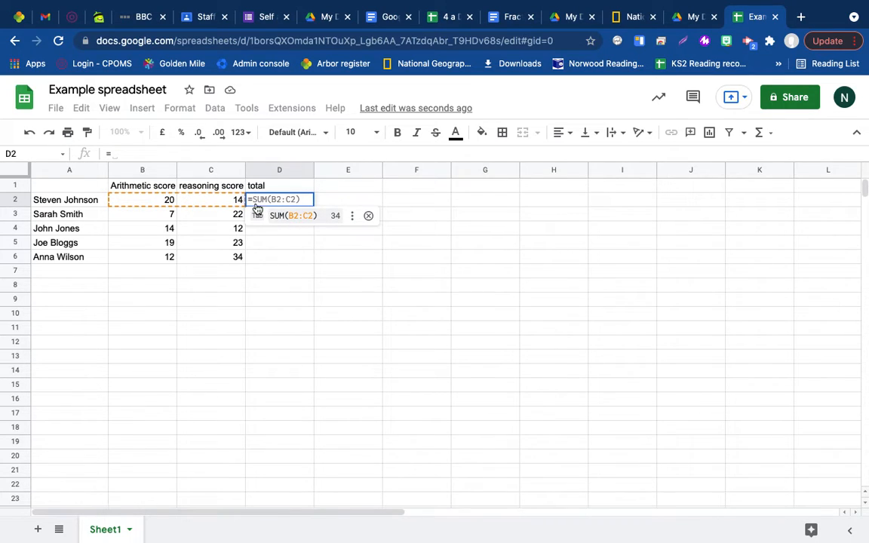
# Step: Enter =SUM(B2+C2) in D2 so the first pupil's total reads 34
pyautogui.write('sum')
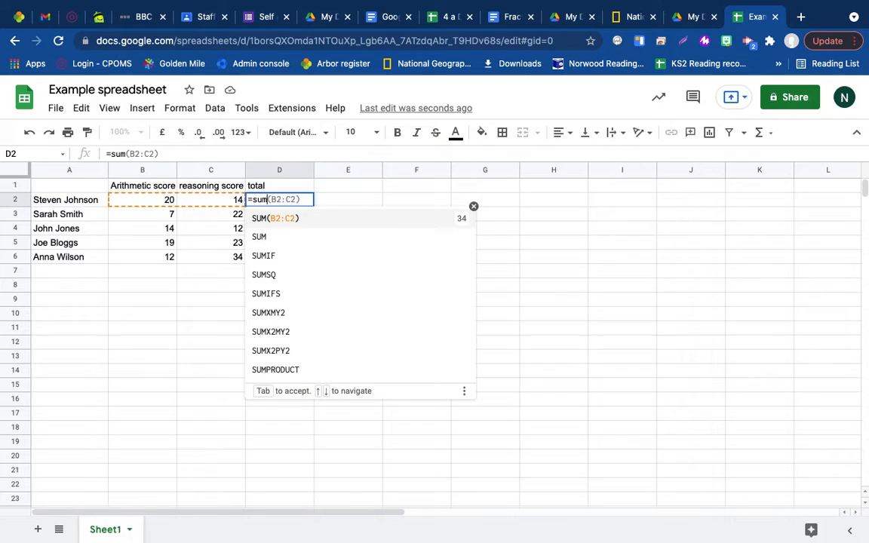
pyautogui.write('(')
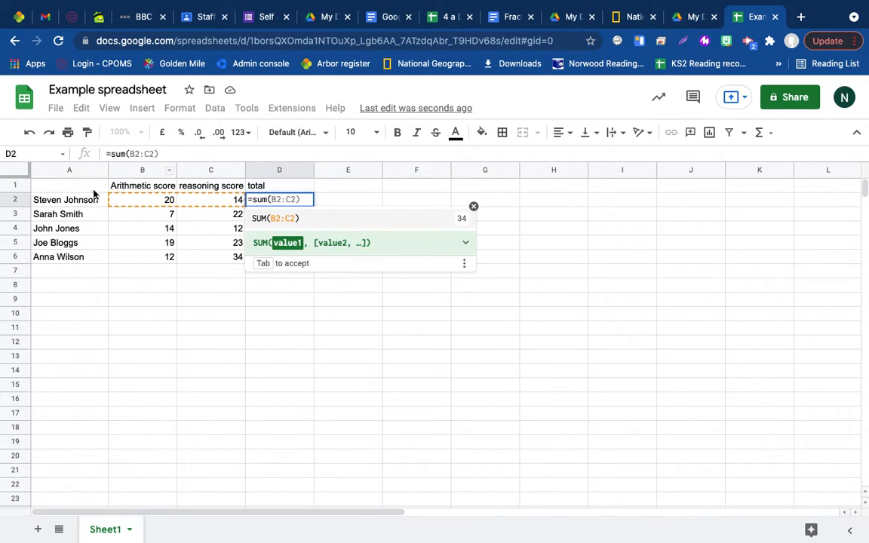
pyautogui.click(132, 200)
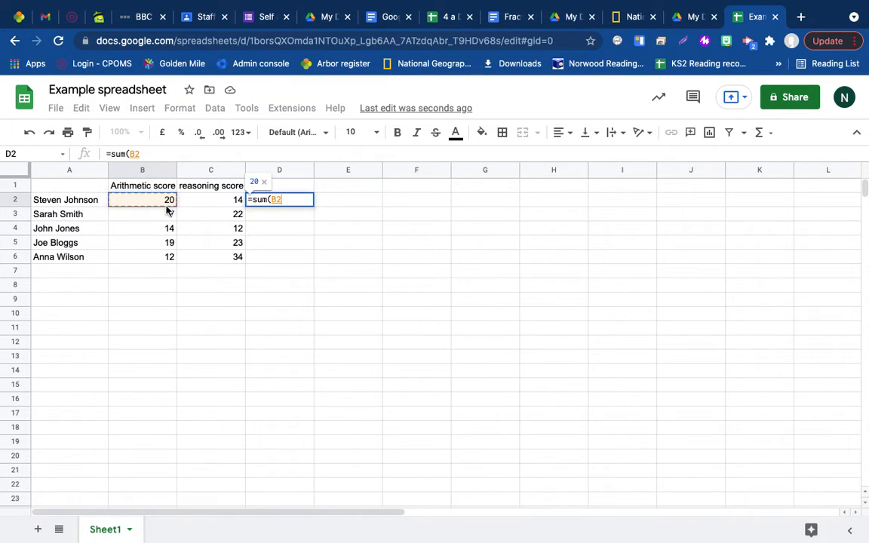
pyautogui.write('+')
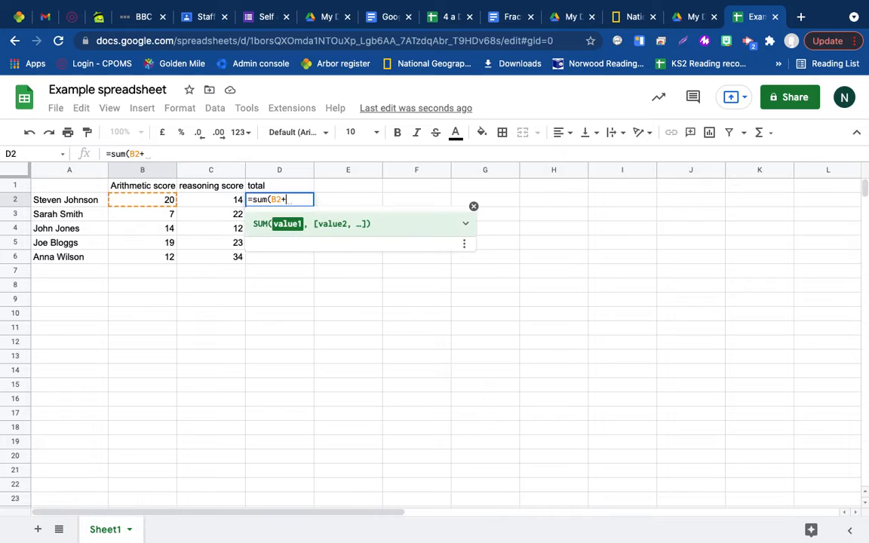
pyautogui.click(220, 203)
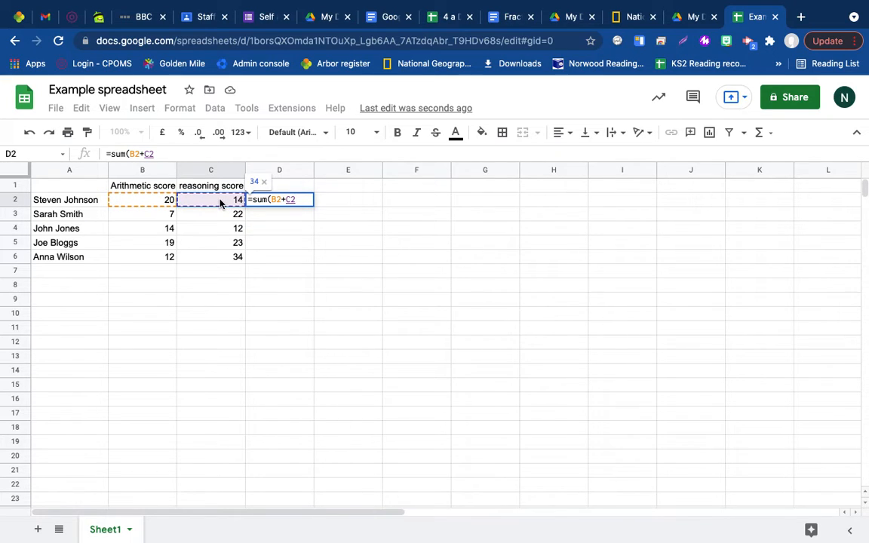
pyautogui.write(')')
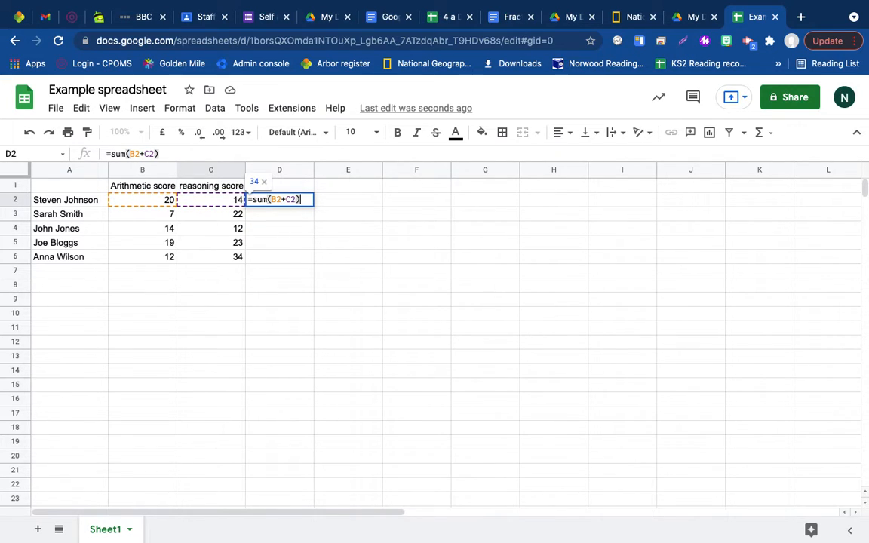
pyautogui.press('Return')
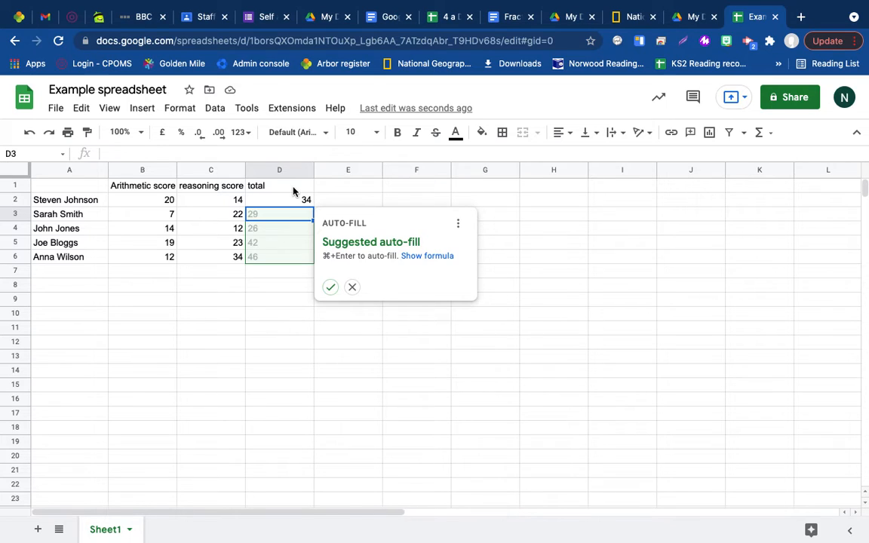
# Step: Accept the auto-filled totals for rows 3–6, then undo them and D2's formula
pyautogui.press('super+Return')
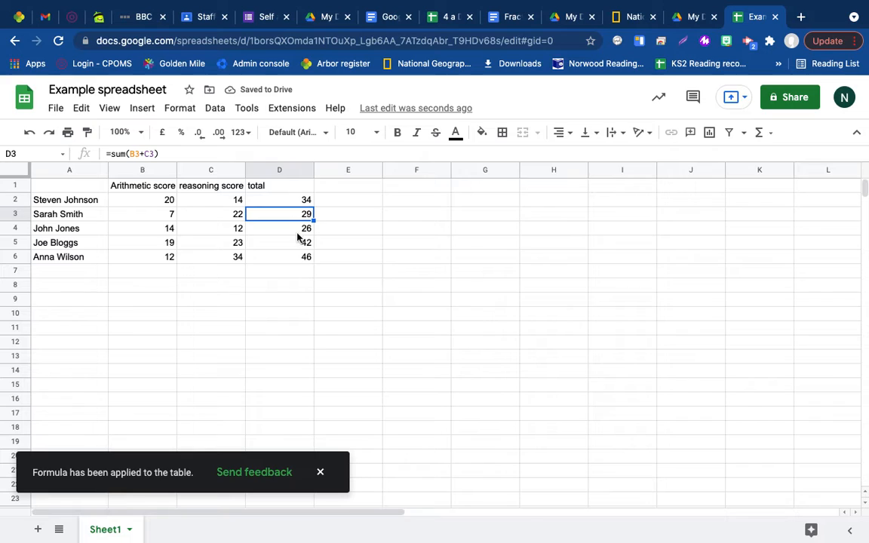
pyautogui.press('super+z')
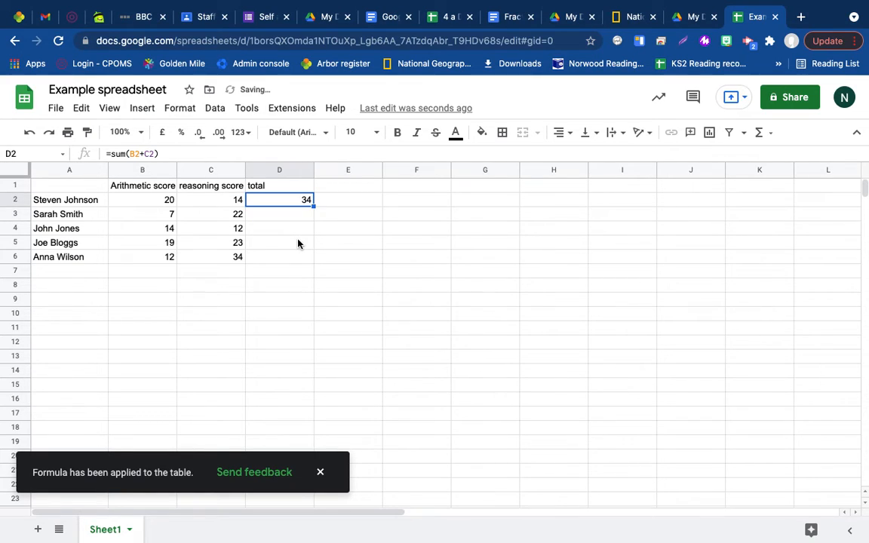
pyautogui.press('super+z')
pyautogui.write('=')
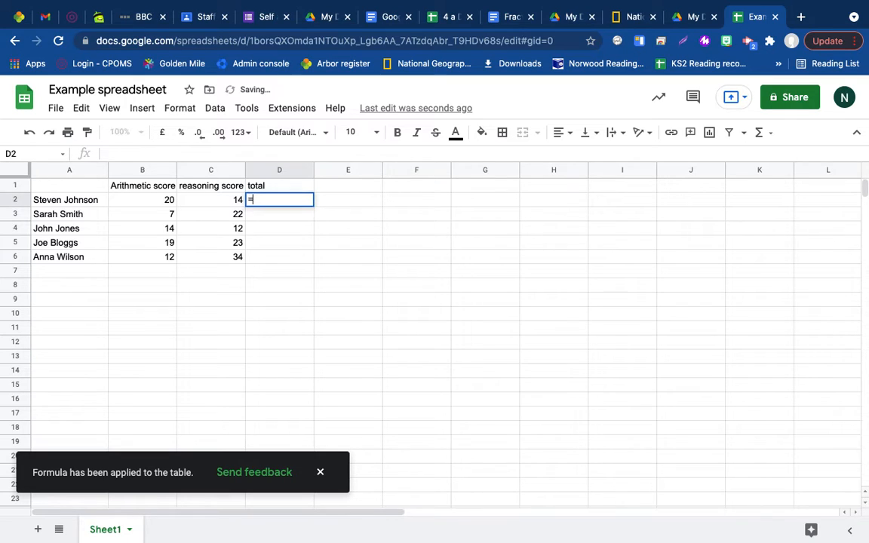
pyautogui.write('sum')
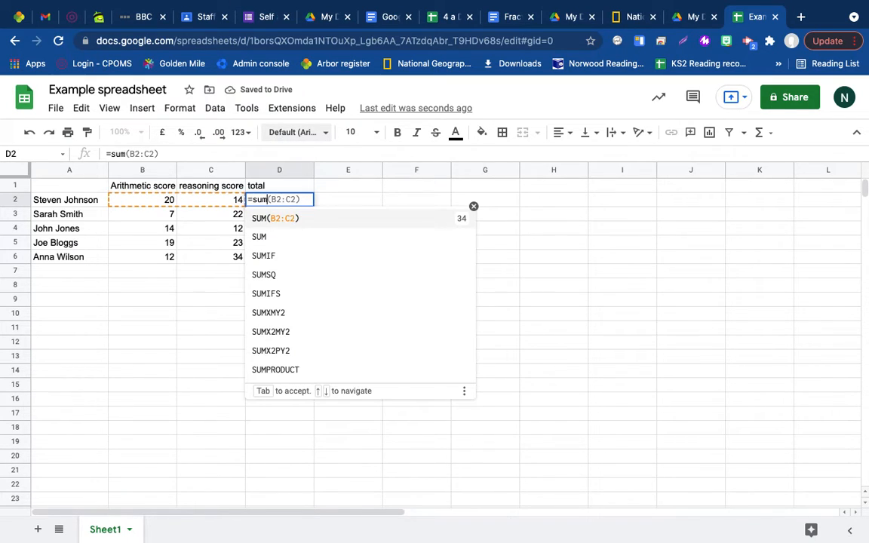
pyautogui.write('(')
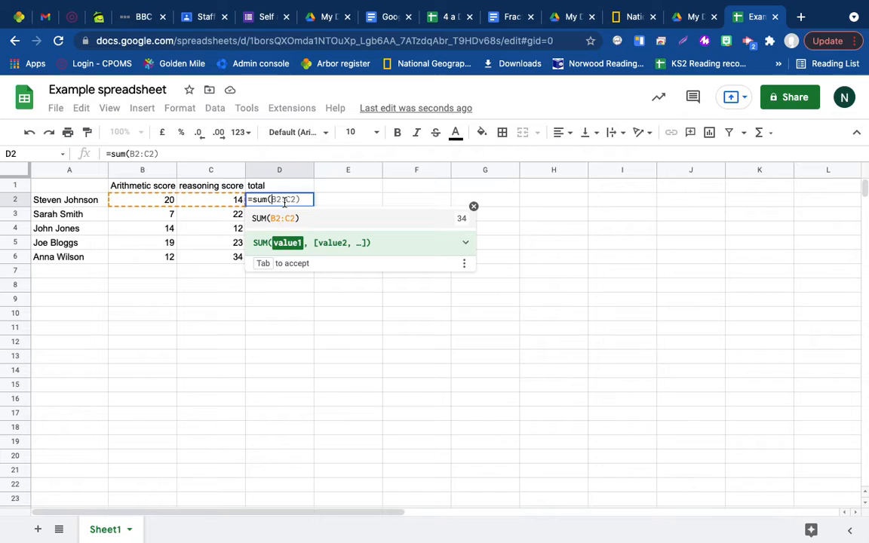
# Step: Enter =SUM(B2:C2) in D2 and accept the suggested totals 34, 29, 26, 42, 46 down to D6
pyautogui.write('B2:')
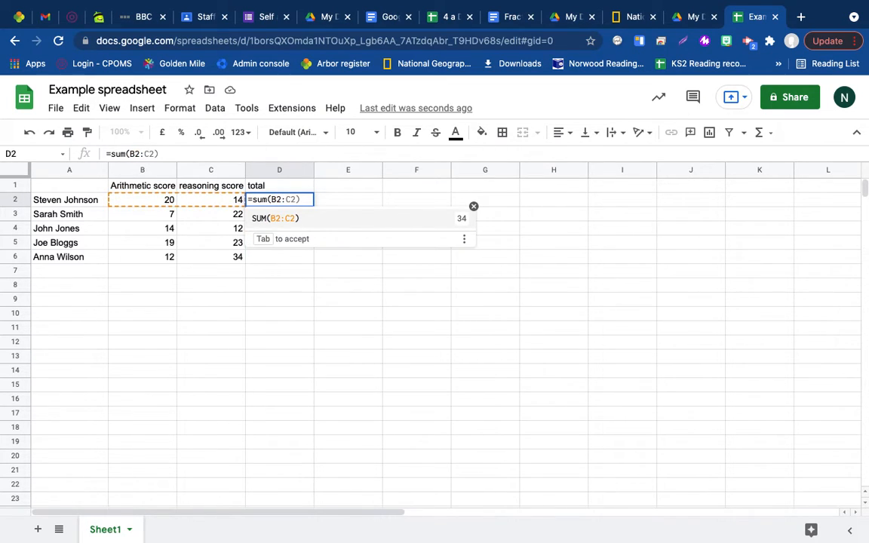
pyautogui.write('c2')
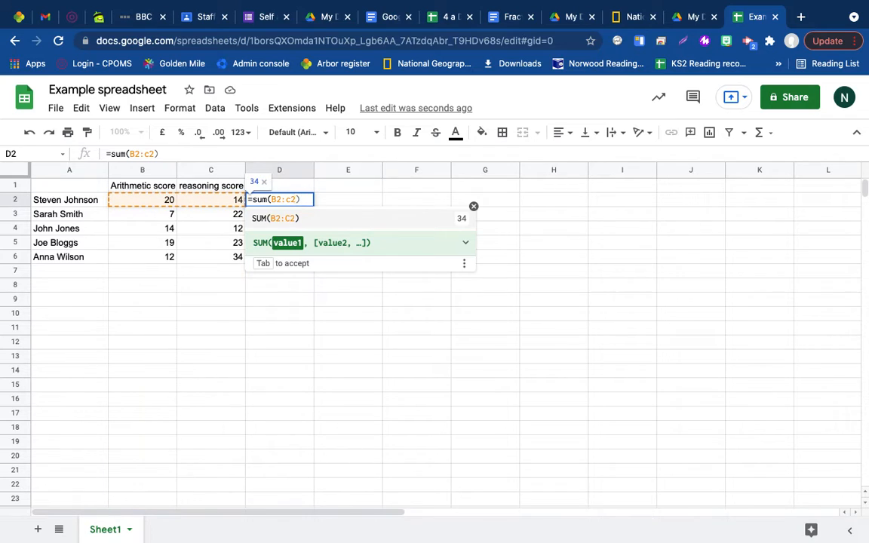
pyautogui.write(')')
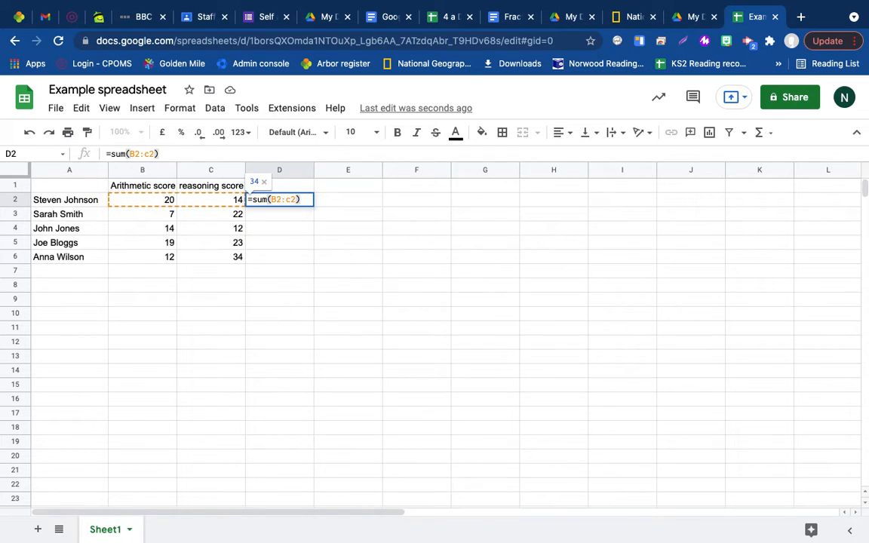
pyautogui.press('Return')
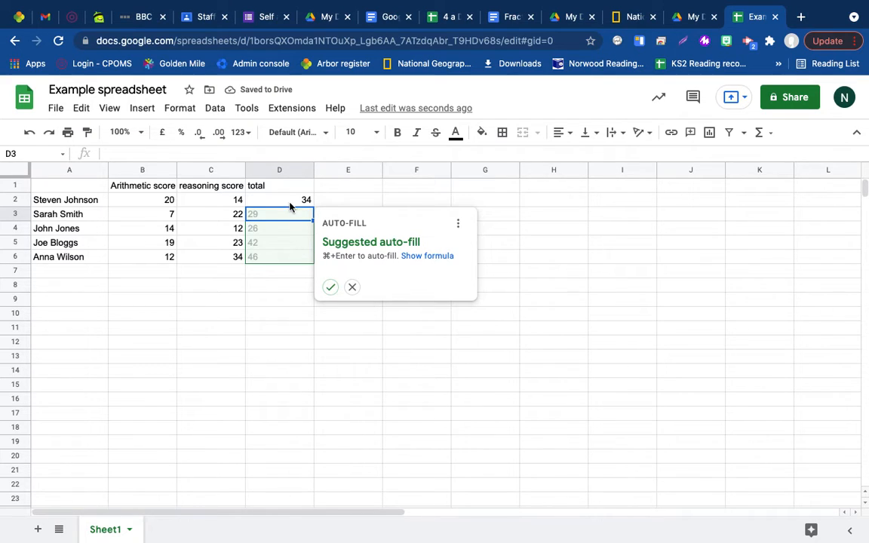
pyautogui.click(330, 289)
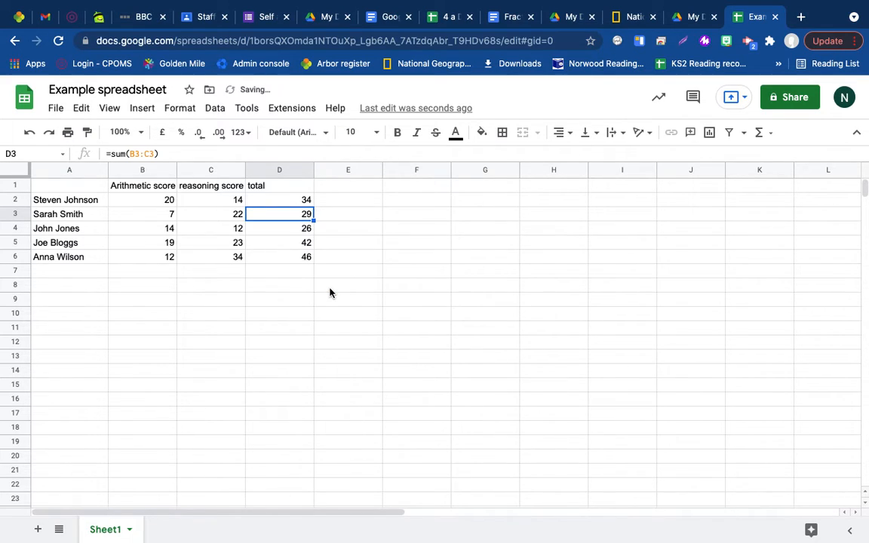
pyautogui.click(283, 202)
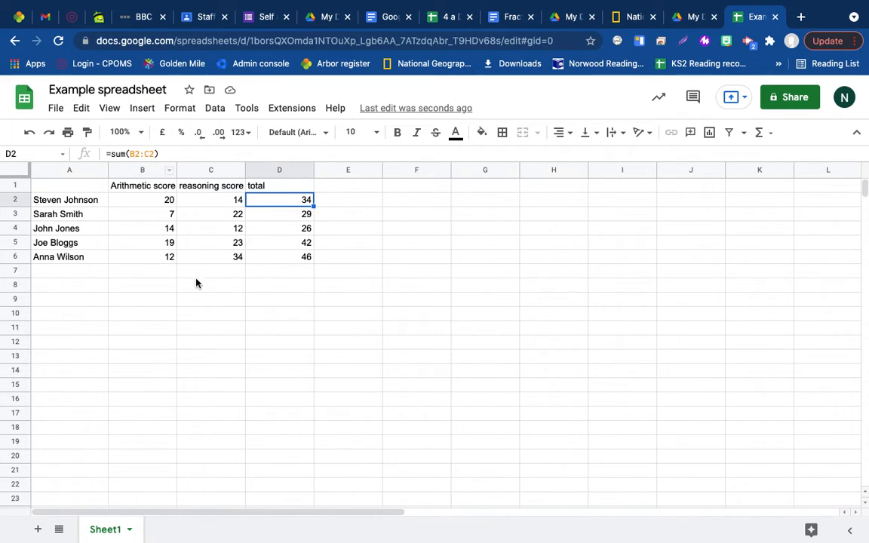
pyautogui.click(208, 302)
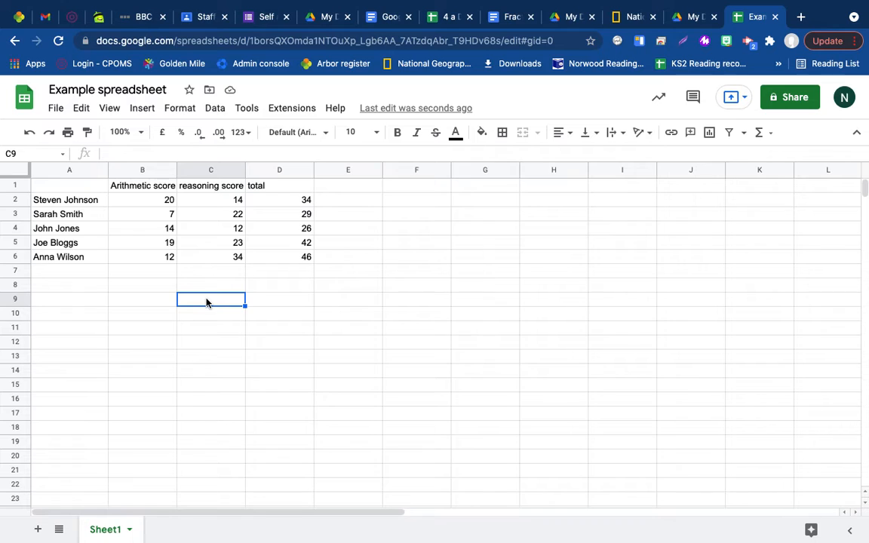
# Step: Enter 12, 13, 14 and 15 across C9:F9
pyautogui.write('12')
pyautogui.press('Tab')
pyautogui.write('13')
pyautogui.press('Tab')
pyautogui.write('14')
pyautogui.press('Tab')
pyautogui.write('15')
pyautogui.press('Tab')
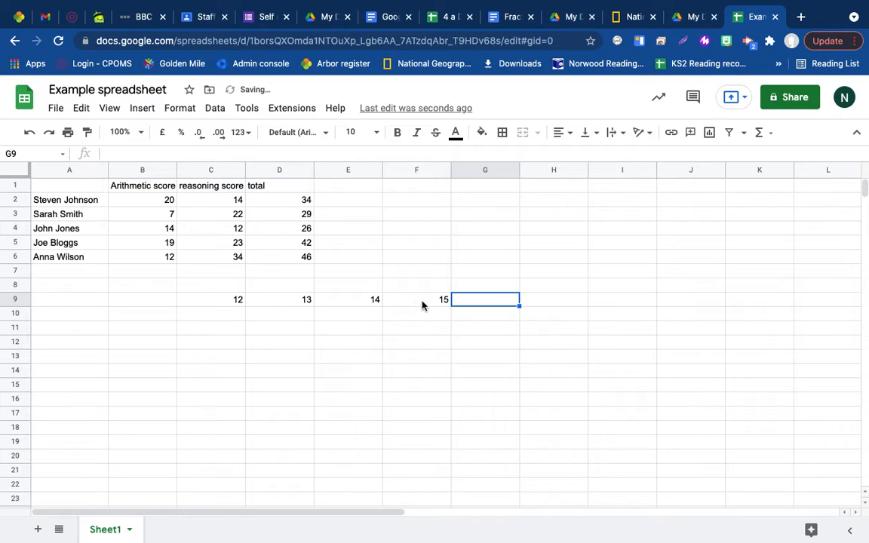
# Step: Sum C9, D9, E9 and F9 in G9 by adding each cell to the formula
pyautogui.write('=')
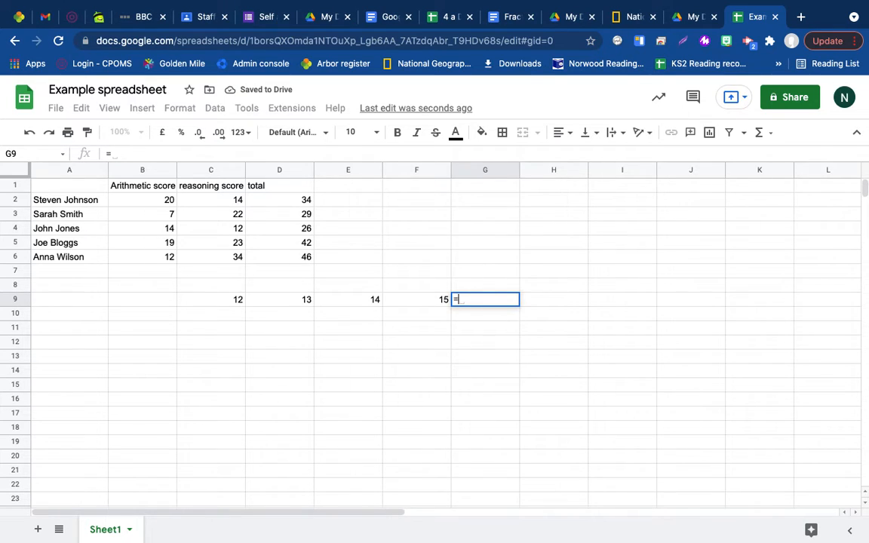
pyautogui.write('sum(')
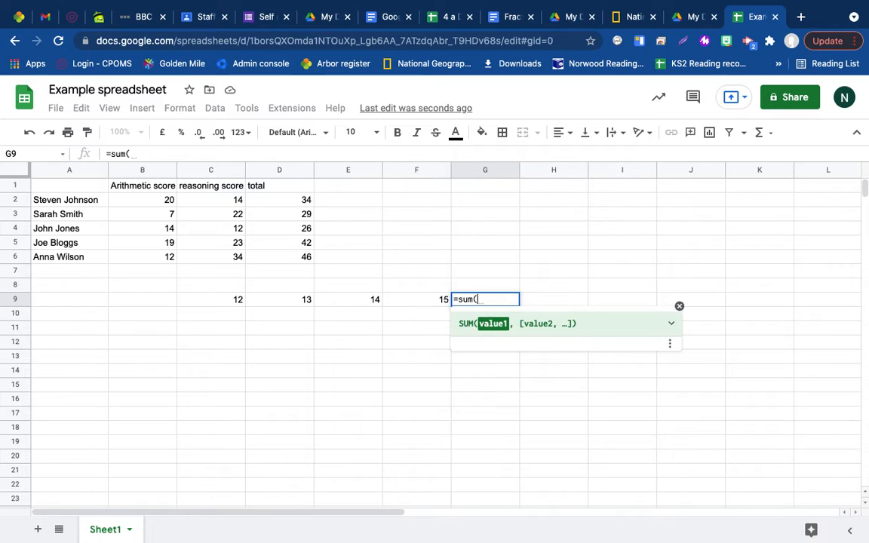
pyautogui.write('c9+')
pyautogui.click(282, 302)
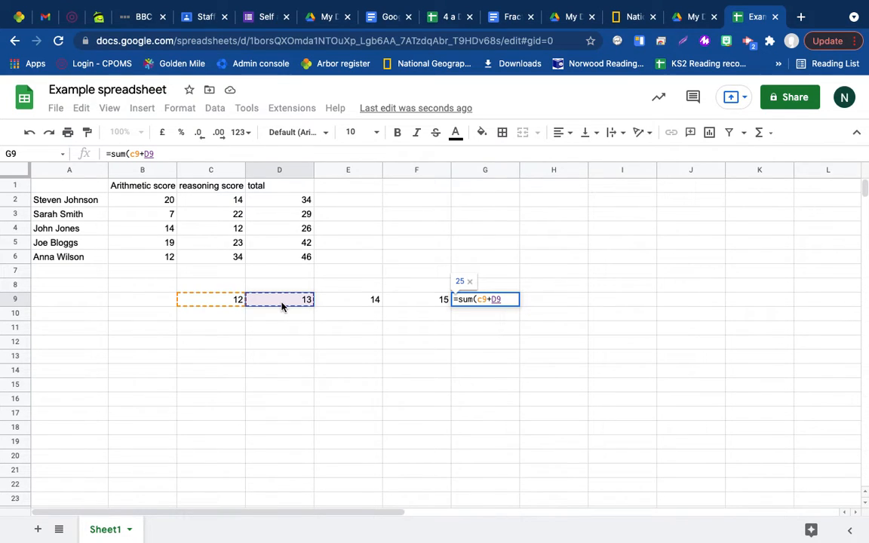
pyautogui.write('+')
pyautogui.click(337, 301)
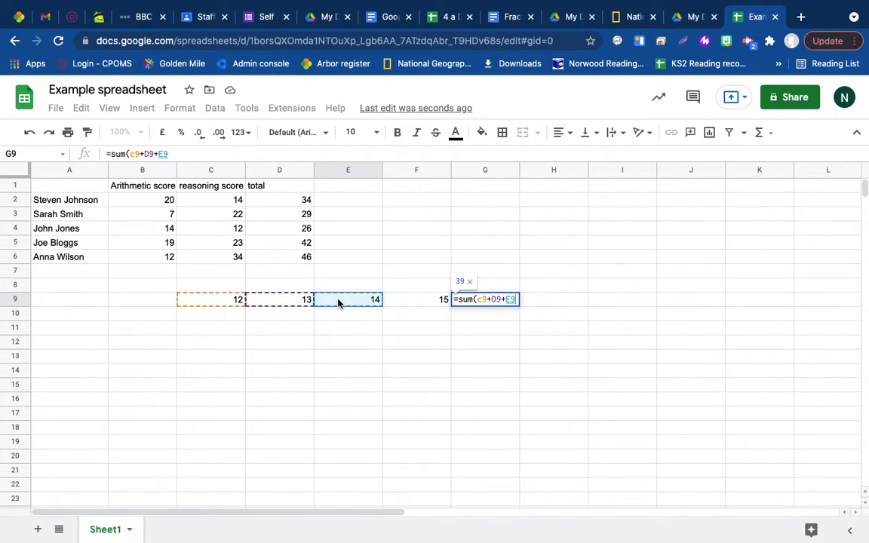
pyautogui.write('+')
pyautogui.click(405, 301)
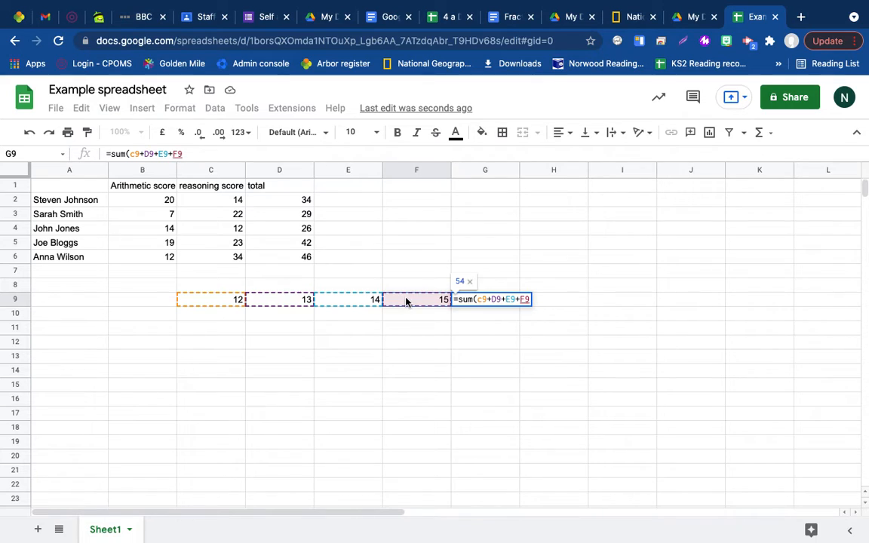
pyautogui.write(')')
pyautogui.press('Return')
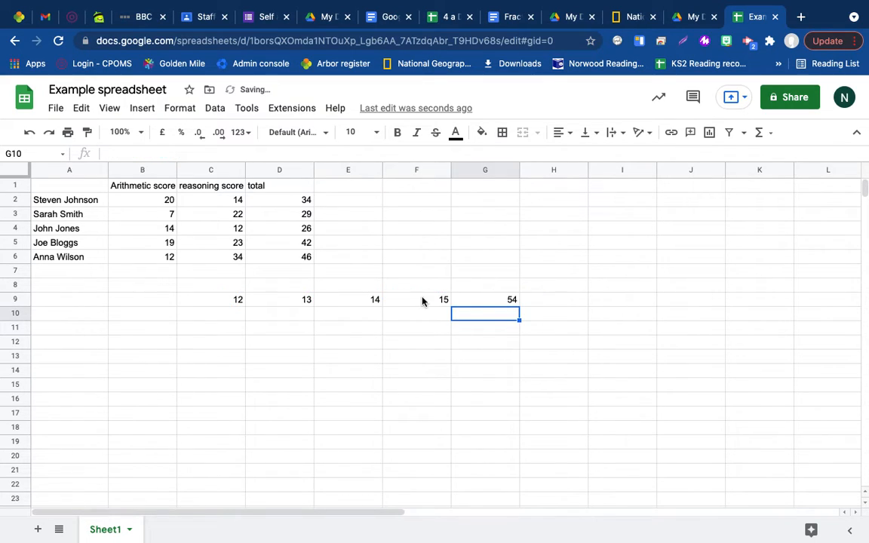
# Step: Rewrite G9's formula as the range =SUM(C9:F9), totalling 54
pyautogui.click(492, 300)
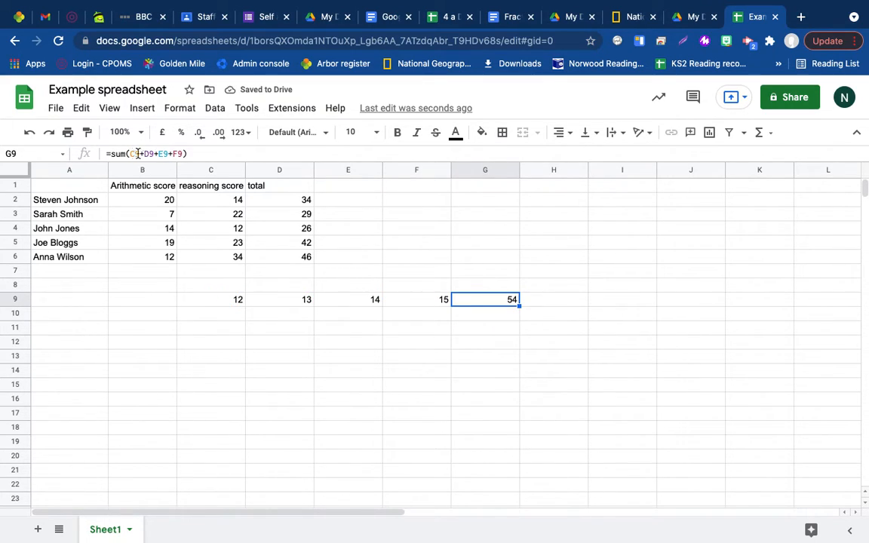
pyautogui.click(193, 157)
pyautogui.press('BackSpace')
pyautogui.press('BackSpace')
pyautogui.press('BackSpace')
pyautogui.press('BackSpace')
pyautogui.press('BackSpace')
pyautogui.press('BackSpace')
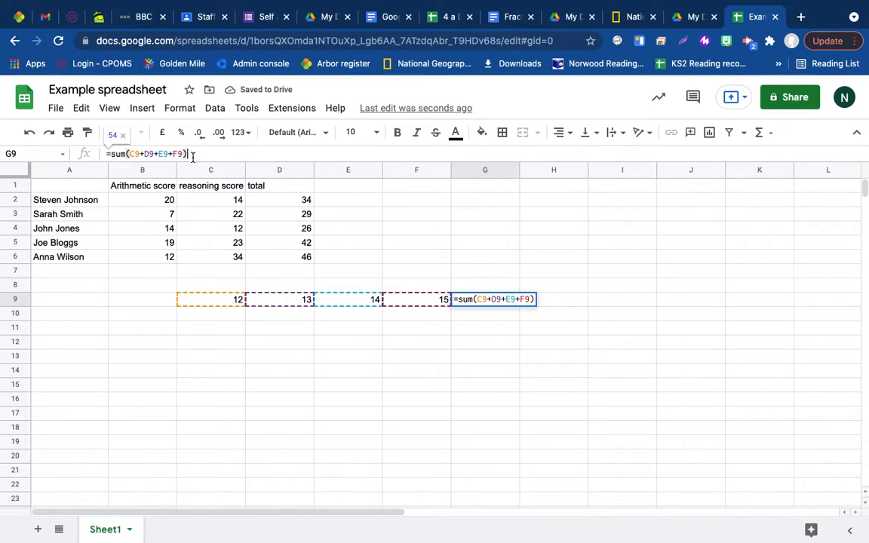
pyautogui.press('BackSpace')
pyautogui.press('BackSpace')
pyautogui.press('BackSpace')
pyautogui.press('BackSpace')
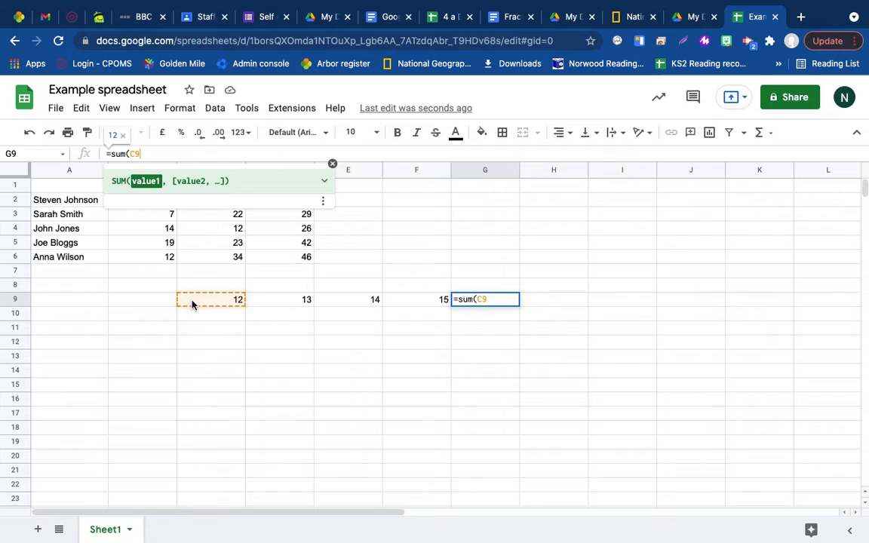
pyautogui.write(':')
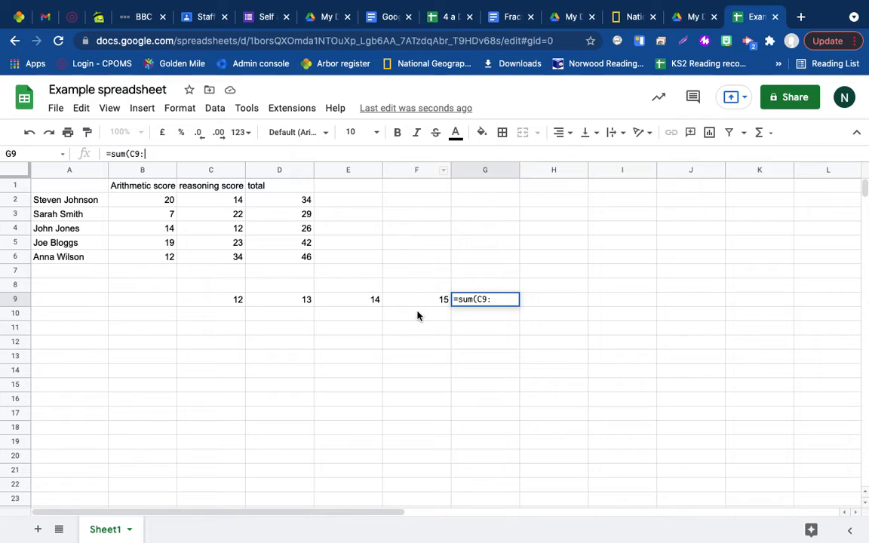
pyautogui.click(205, 154)
pyautogui.write('f9')
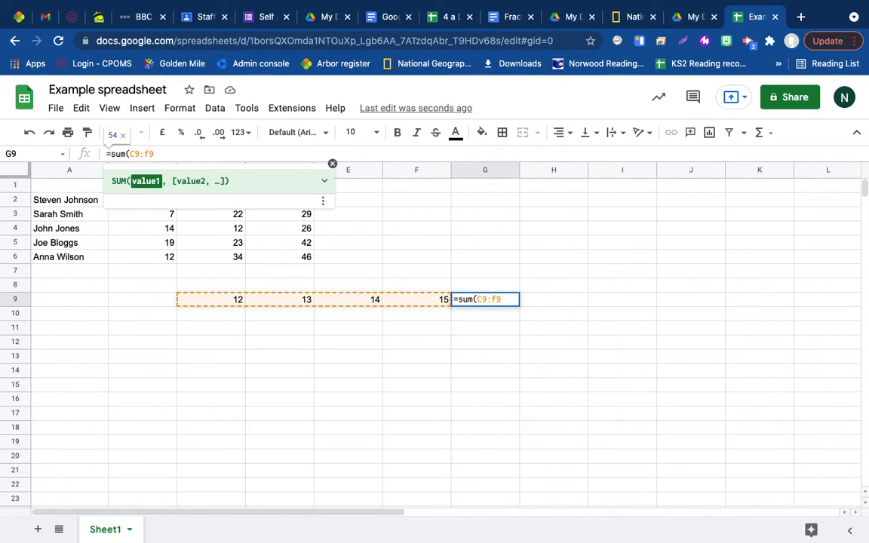
pyautogui.write(')')
pyautogui.press('Return')
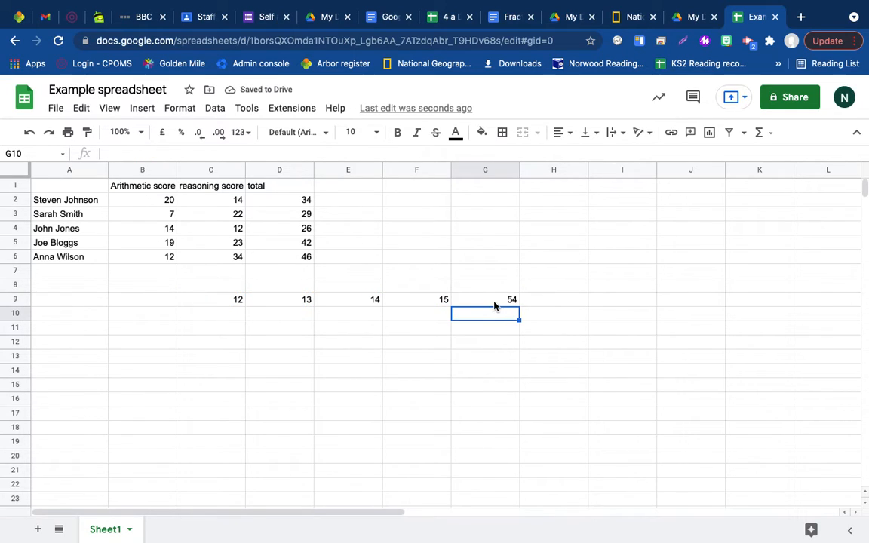
pyautogui.click(494, 301)
pyautogui.press('Left')
pyautogui.press('Left')
pyautogui.press('Left')
pyautogui.press('Left')
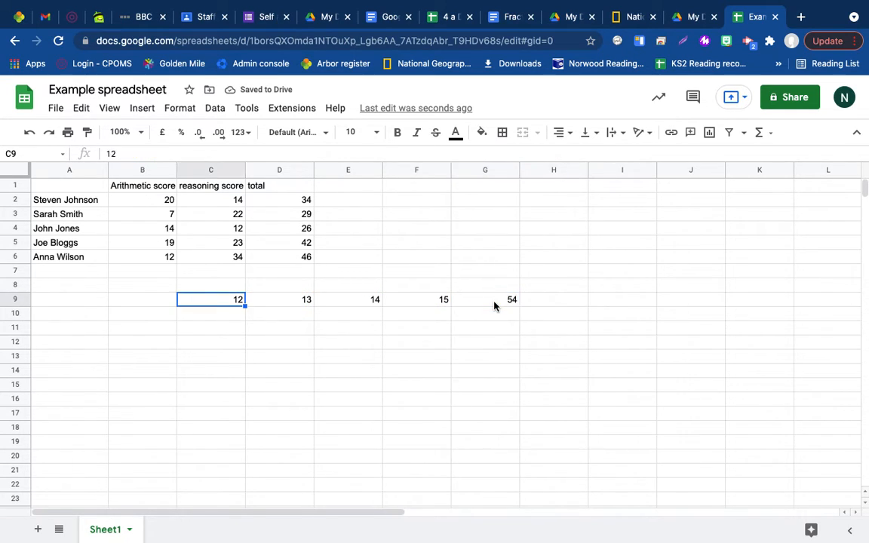
pyautogui.keyDown('shift'); pyautogui.click(494, 305); pyautogui.keyUp('shift')
# Step: Clear the row 9 numbers and their sum
pyautogui.press('Delete')
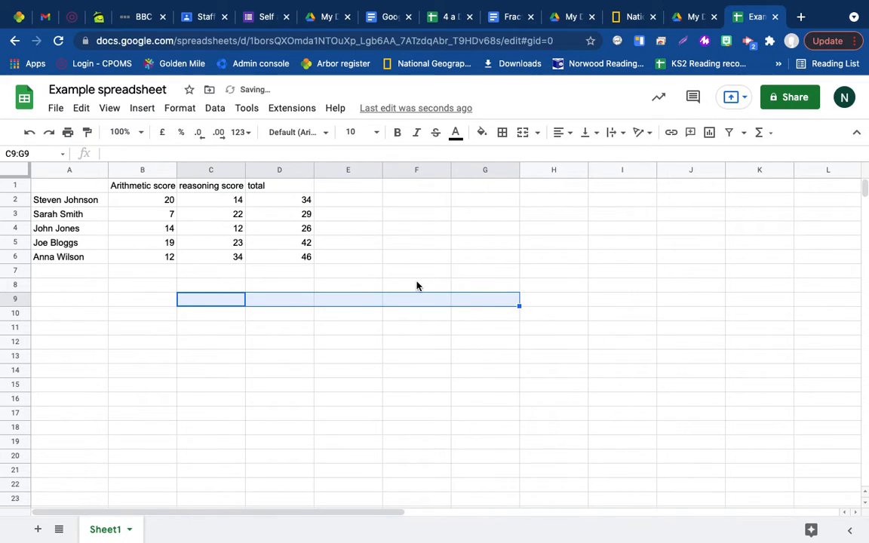
pyautogui.click(317, 261)
pyautogui.click(289, 255)
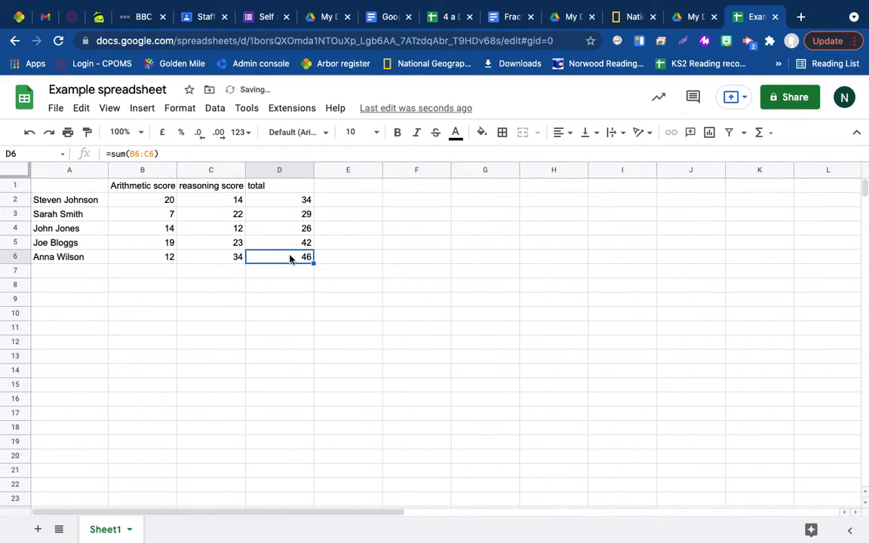
# Step: Add a new pupil's name in A7 with arithmetic 10 and reasoning 28
pyautogui.click(62, 278)
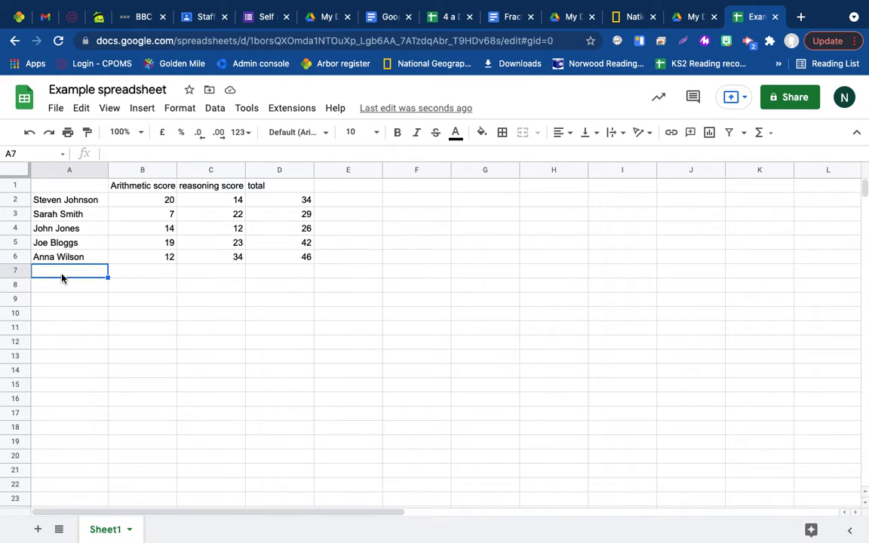
pyautogui.write('De')
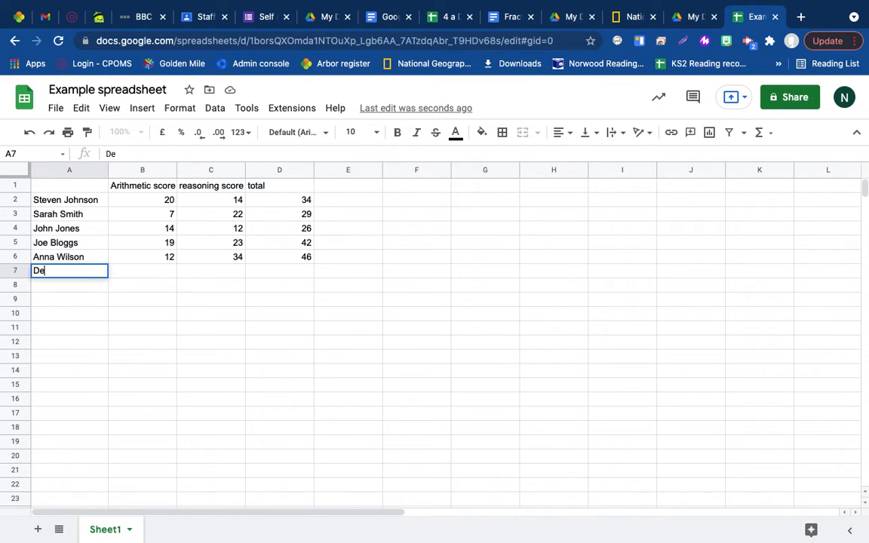
pyautogui.write('nnis Parker')
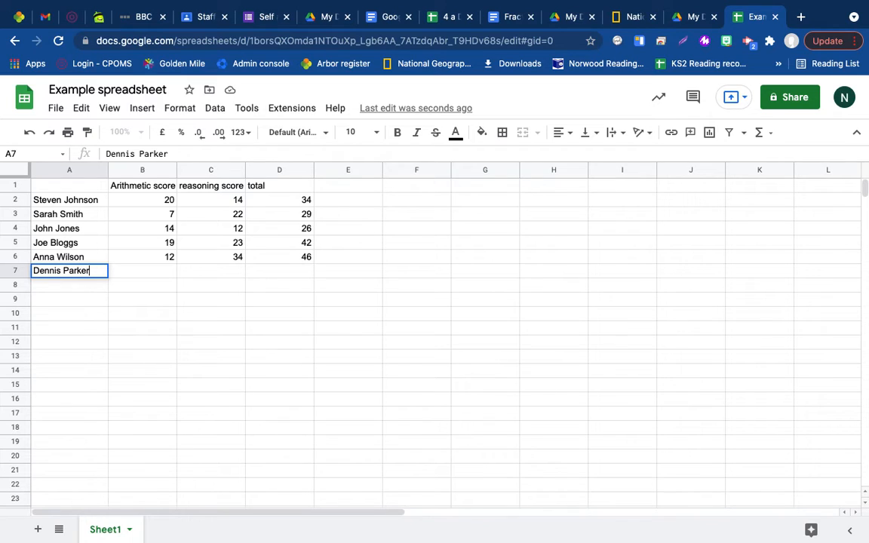
pyautogui.press('Tab')
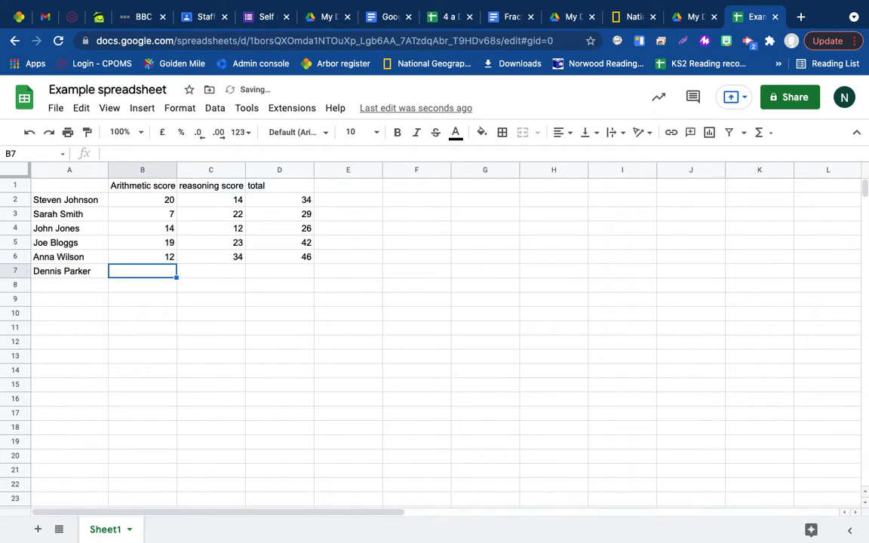
pyautogui.write('10')
pyautogui.press('Tab')
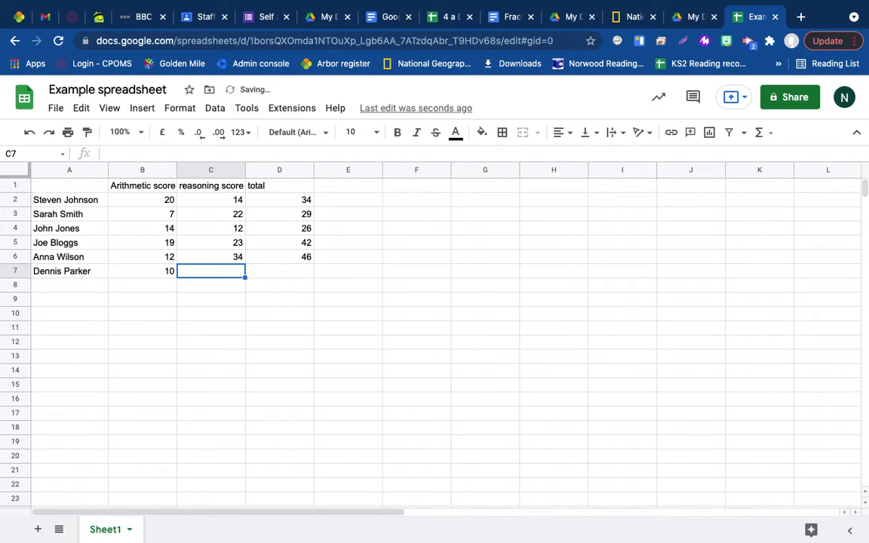
pyautogui.write('28')
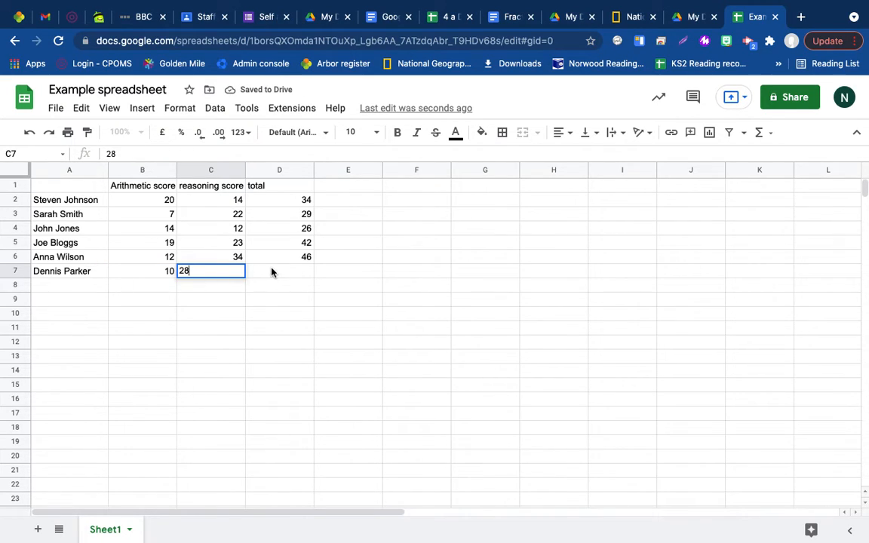
pyautogui.click(271, 271)
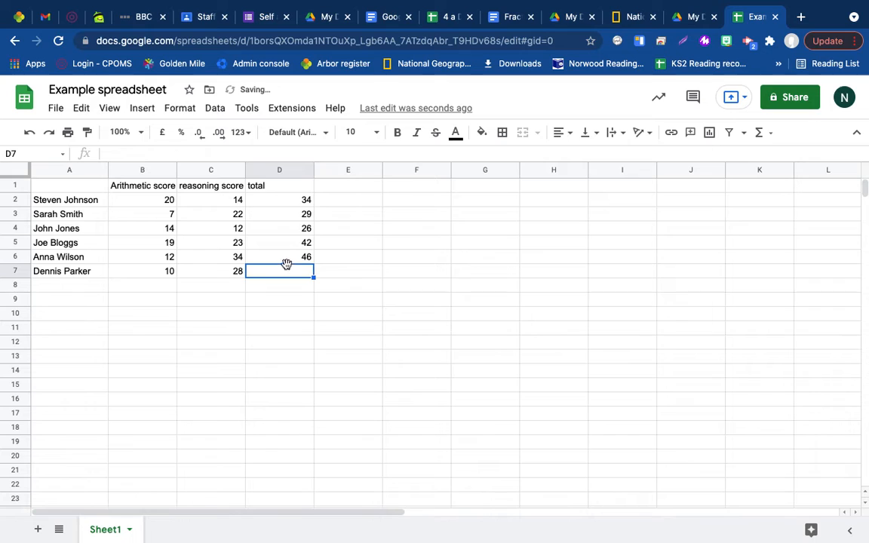
pyautogui.click(290, 261)
# Step: Copy the total formula from D6 into D7
pyautogui.press('super+c')
pyautogui.click(81, 109)
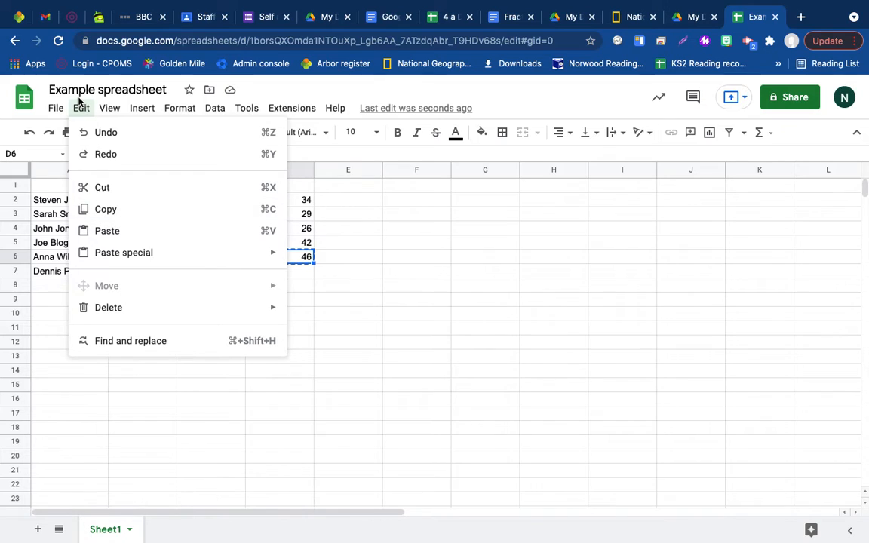
pyautogui.click(79, 103)
pyautogui.click(296, 276)
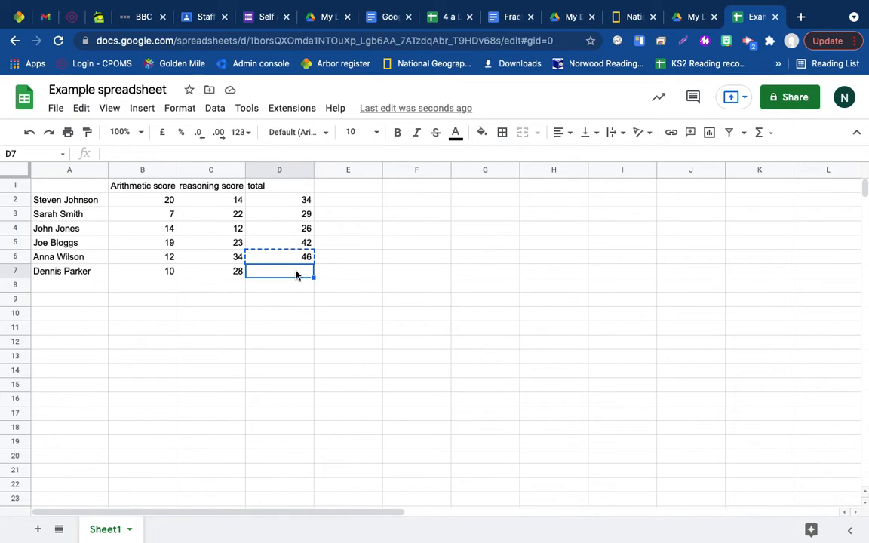
pyautogui.press('super+v')
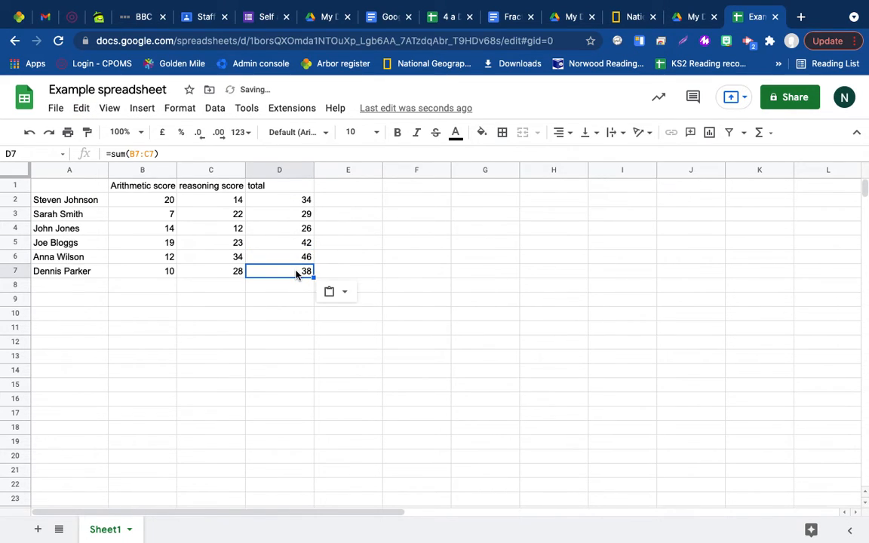
# Step: Clear the totals in D3:D7, leaving only D2's SUM of 34
pyautogui.click(297, 215)
pyautogui.hotkey('shift', 'Down')
pyautogui.hotkey('shift', 'Down')
pyautogui.hotkey('shift', 'Down')
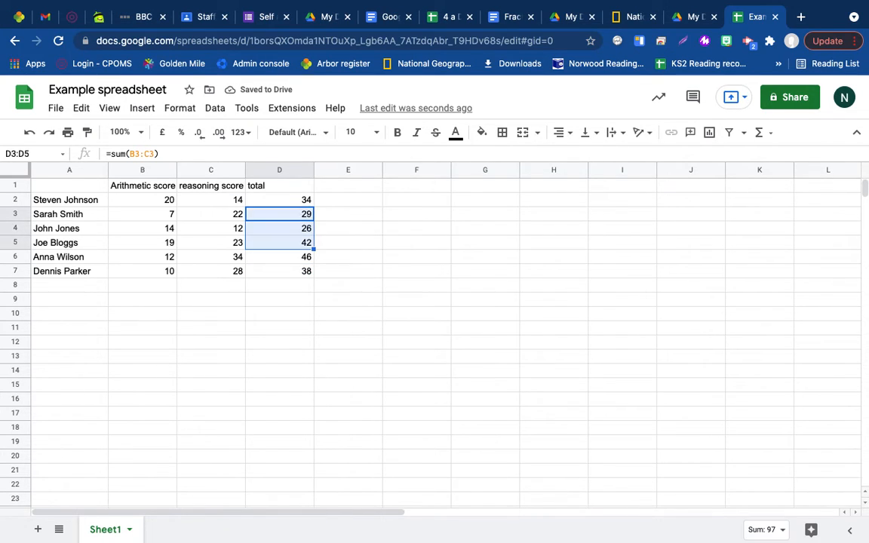
pyautogui.press('Up')
pyautogui.press('Down')
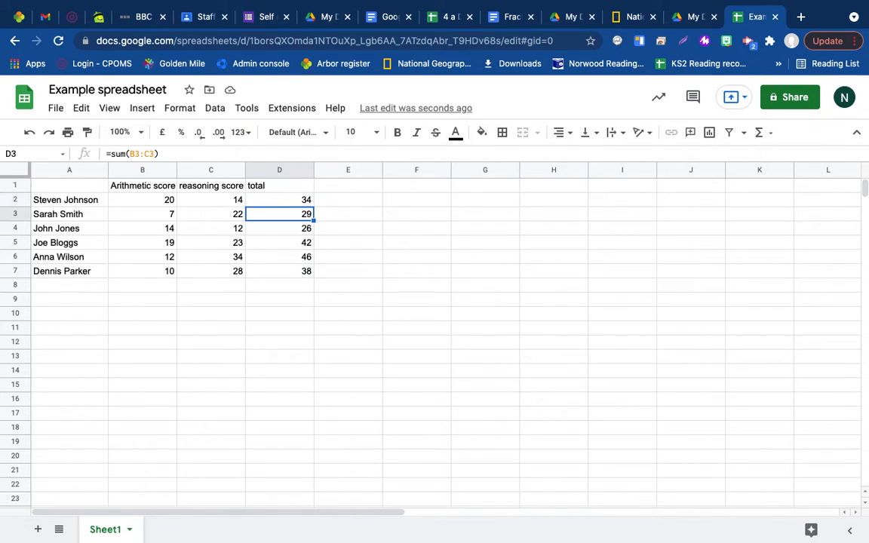
pyautogui.hotkey('shift', 'Down')
pyautogui.hotkey('shift', 'Down')
pyautogui.hotkey('shift', 'Up')
pyautogui.hotkey('shift', 'Up')
pyautogui.hotkey('shift', 'Down')
pyautogui.hotkey('shift', 'Down')
pyautogui.hotkey('shift', 'Down')
pyautogui.hotkey('shift', 'Down')
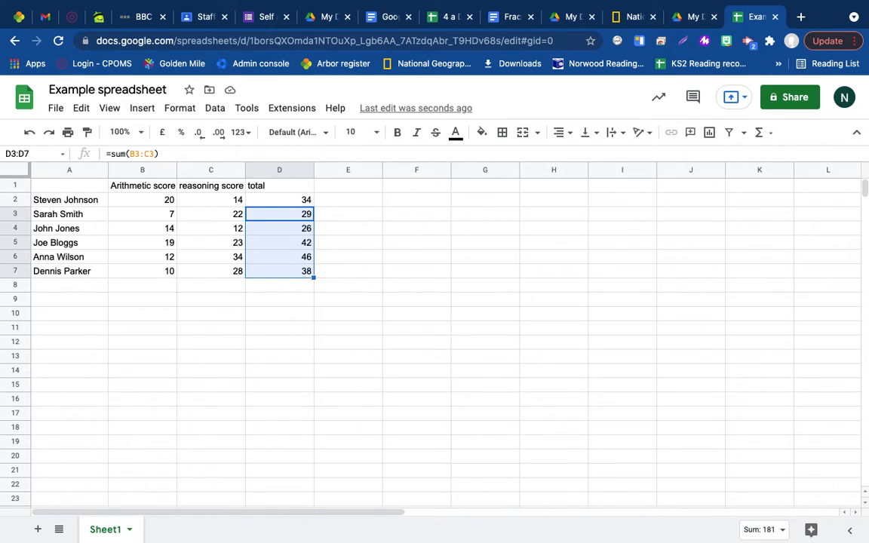
pyautogui.press('Delete')
pyautogui.click(286, 200)
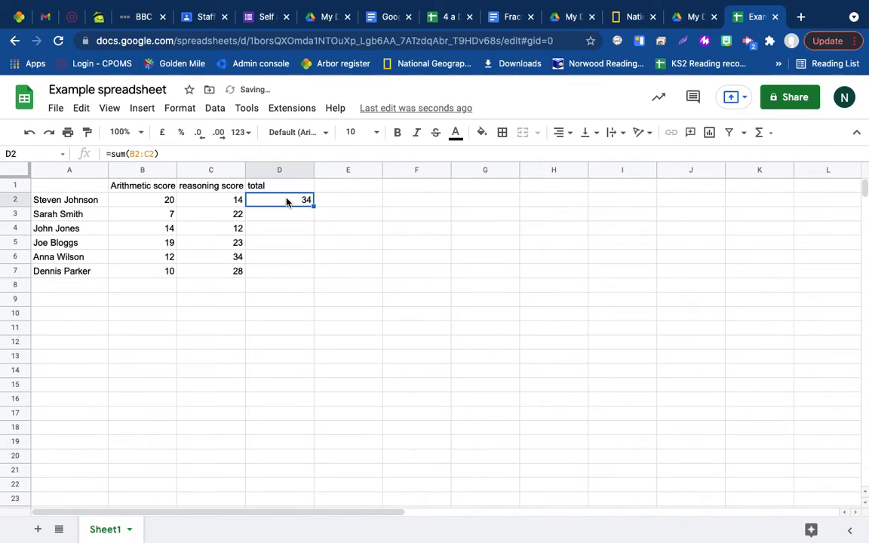
# Step: Paste D2's SUM formula across D3:D16, giving 29, 26, 42, 46, 38 and zeros below
pyautogui.click(80, 112)
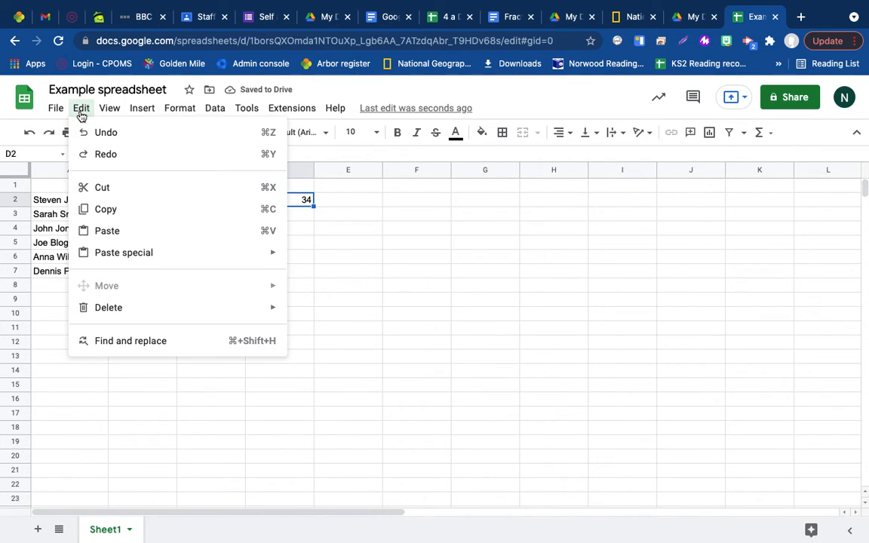
pyautogui.click(106, 214)
pyautogui.click(281, 218)
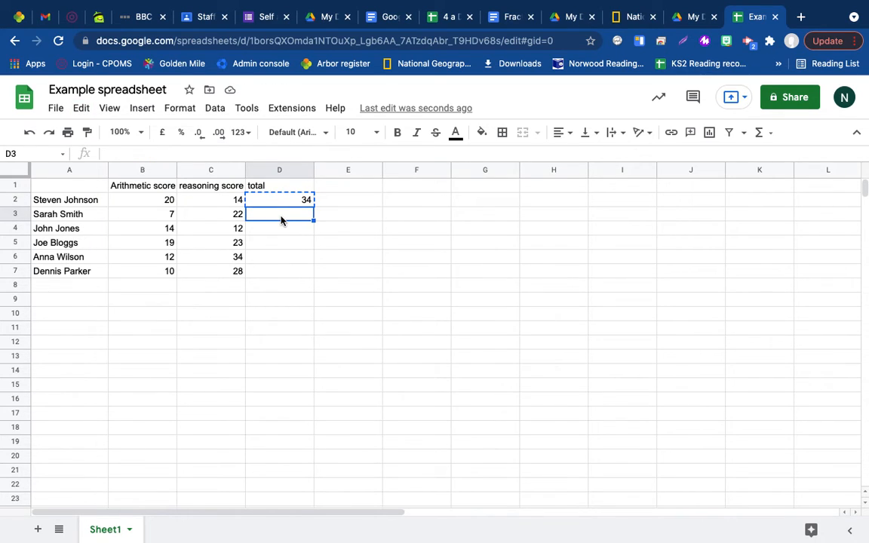
pyautogui.moveTo(281, 219); pyautogui.dragTo(281, 399)
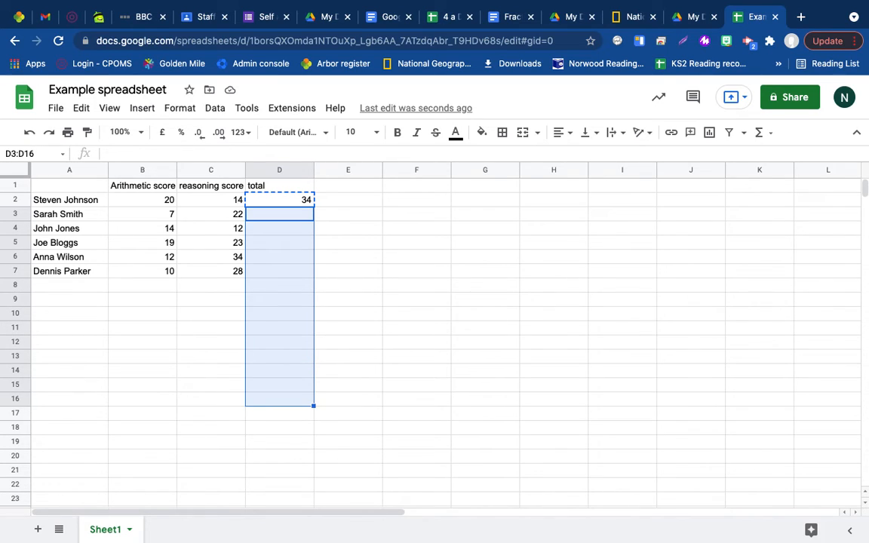
pyautogui.click(81, 109)
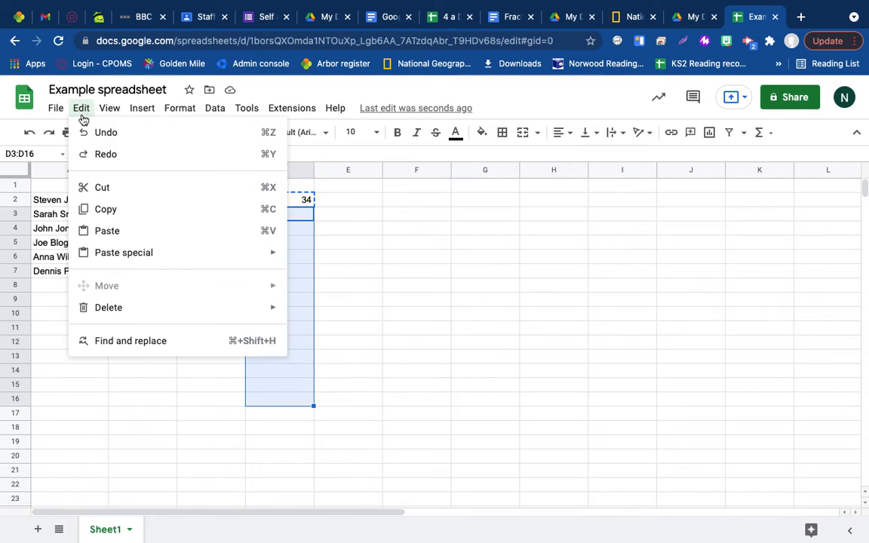
pyautogui.click(116, 231)
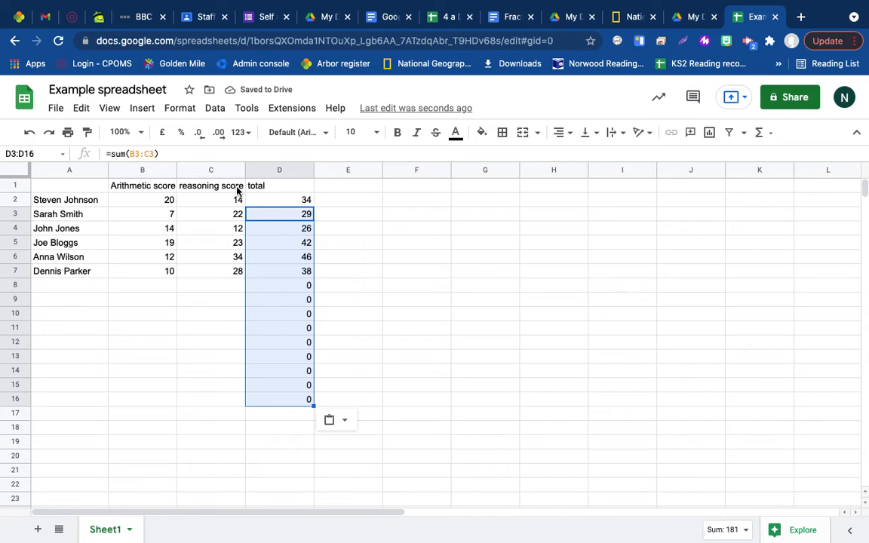
pyautogui.click(269, 228)
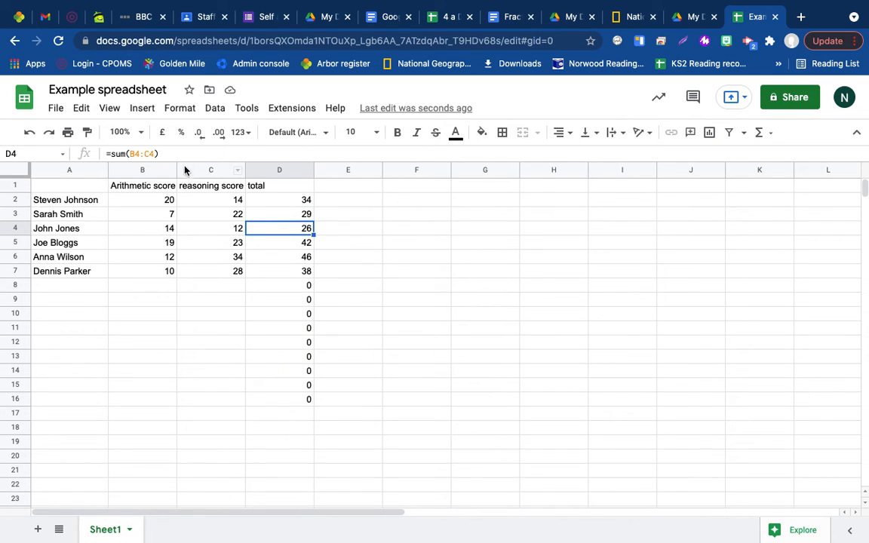
# Step: Enter 20 in both B16 and C16 so D16 totals 40
pyautogui.click(273, 246)
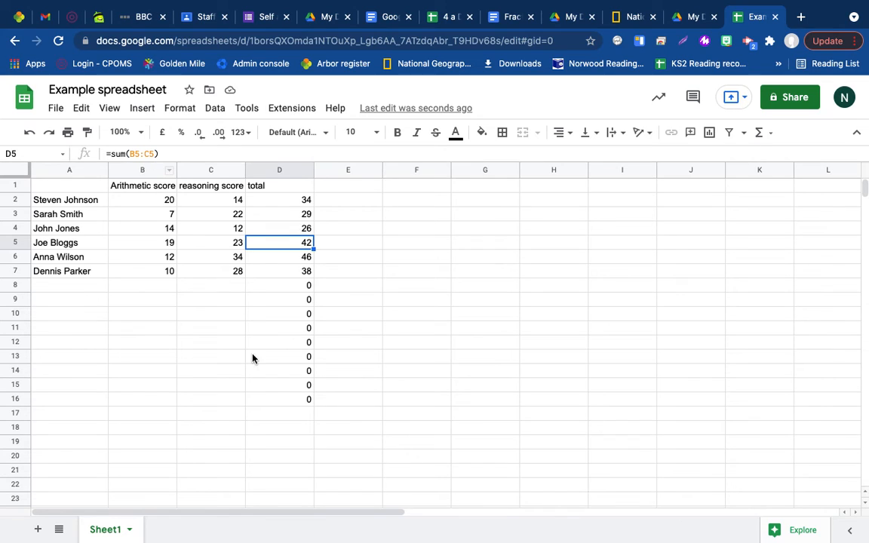
pyautogui.click(274, 399)
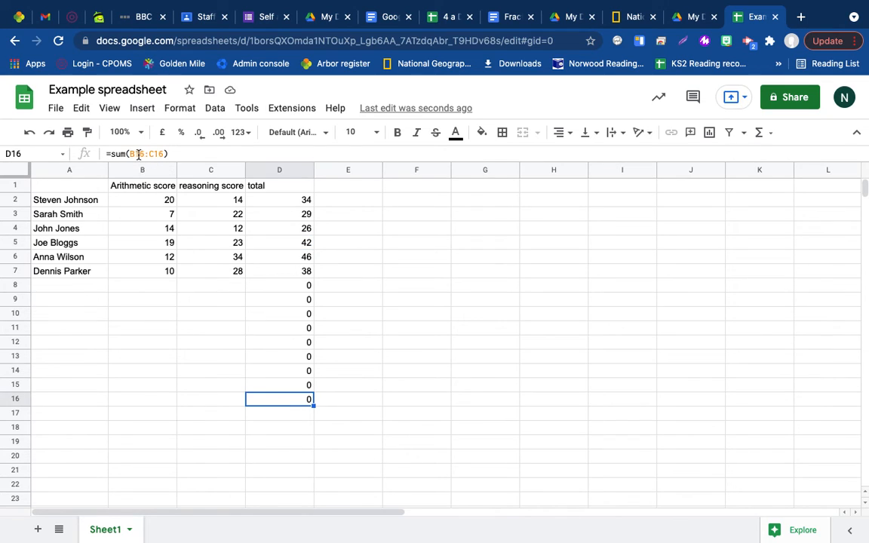
pyautogui.click(139, 402)
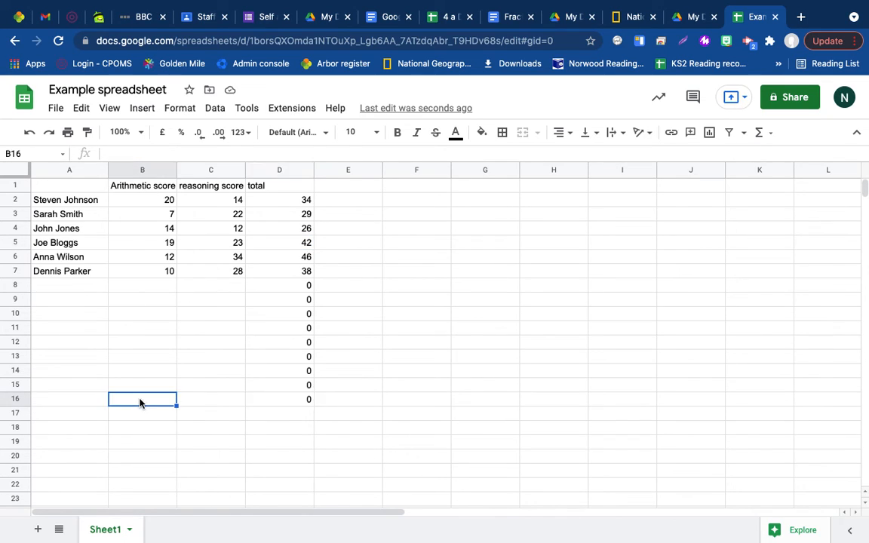
pyautogui.write('20')
pyautogui.press('Tab')
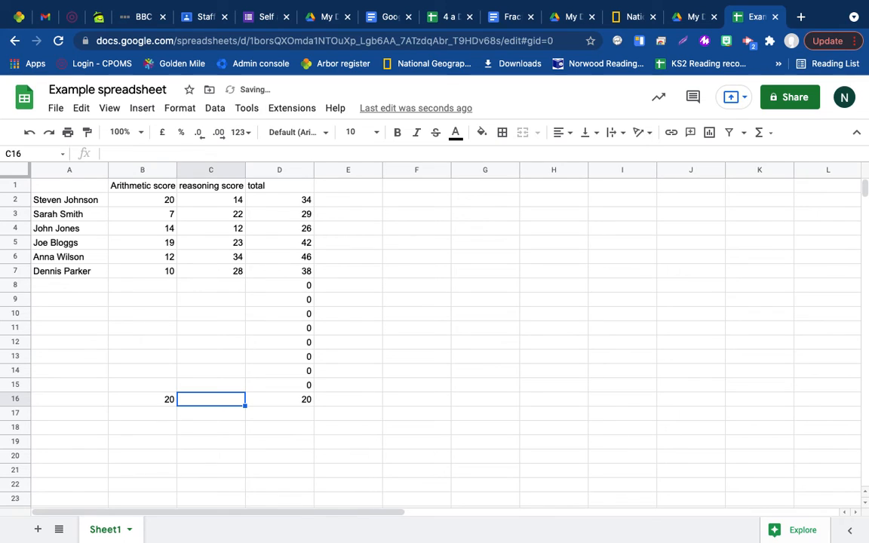
pyautogui.write('20')
pyautogui.press('Tab')
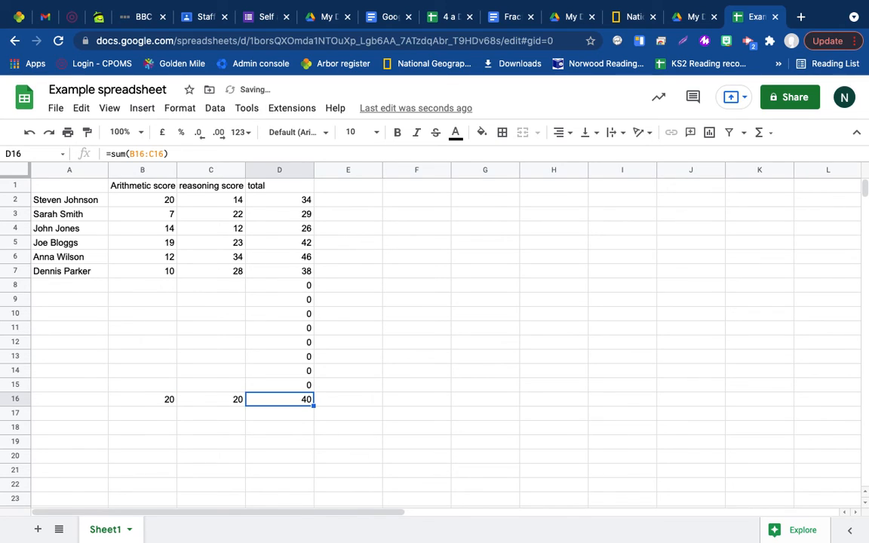